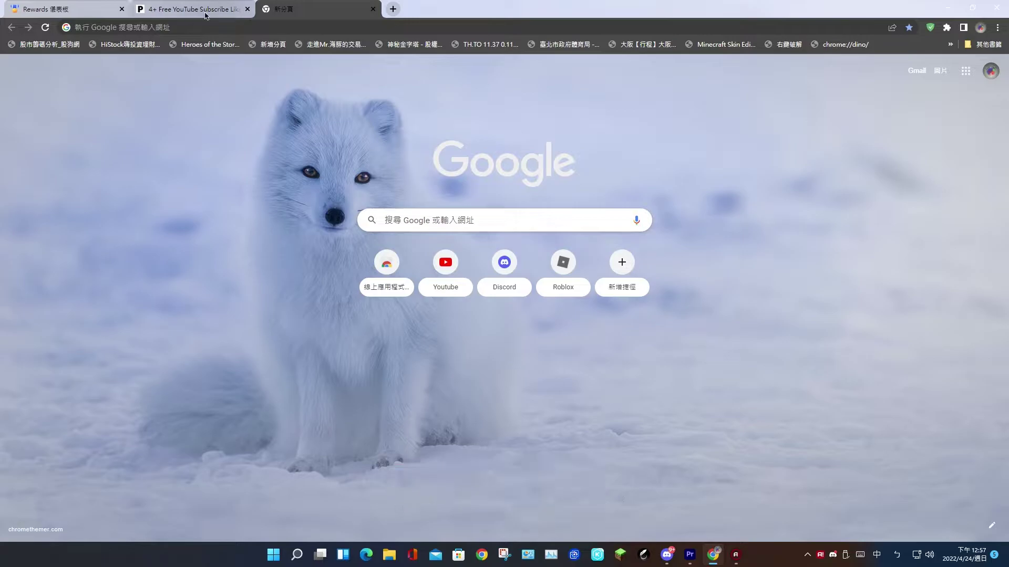
# - Start the free subscribe animation maker and upload the picture of the red-haired masked character as the profile picture
pyautogui.scroll(-1, 657, 295)
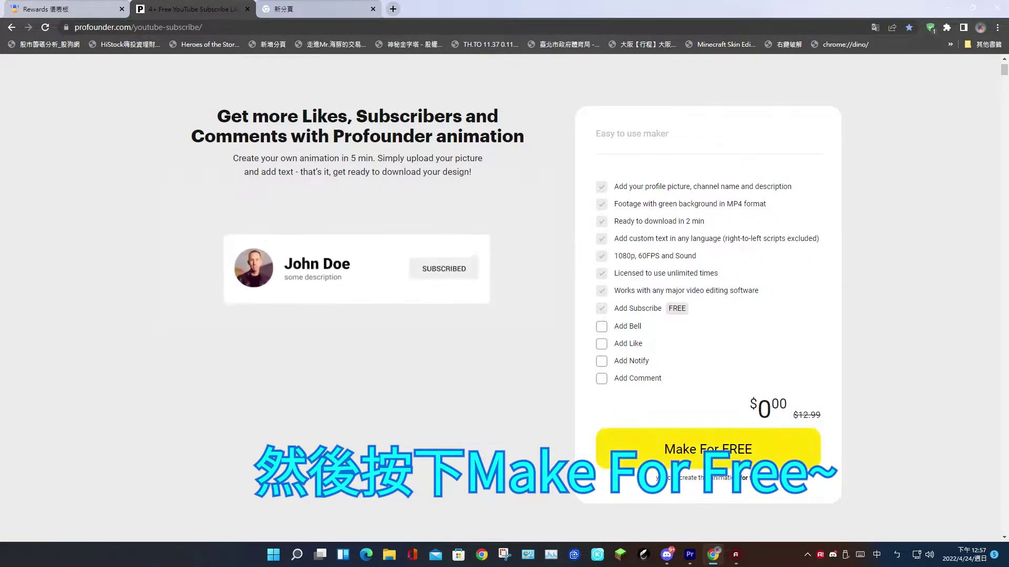
pyautogui.click(690, 449)
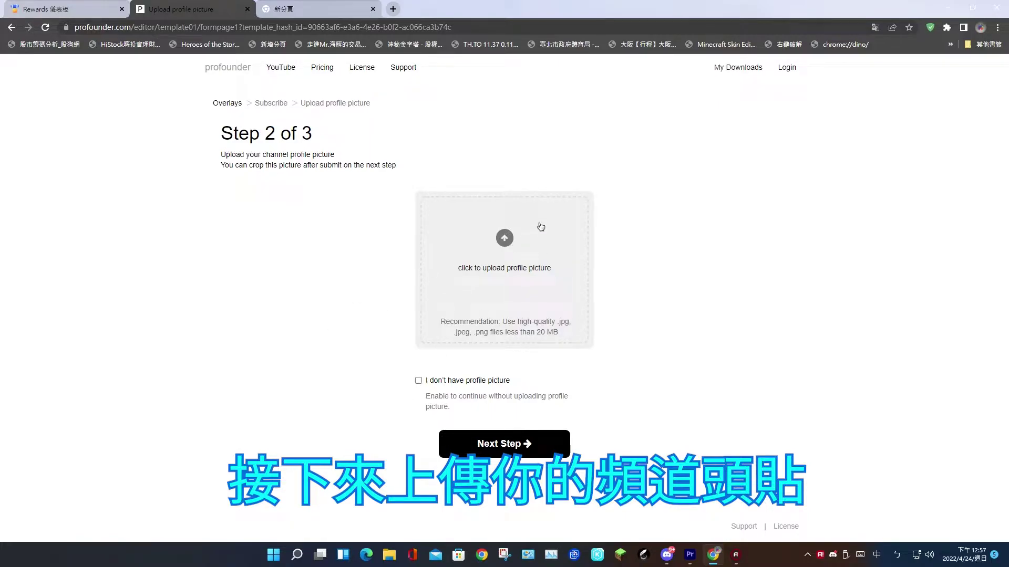
pyautogui.click(440, 289)
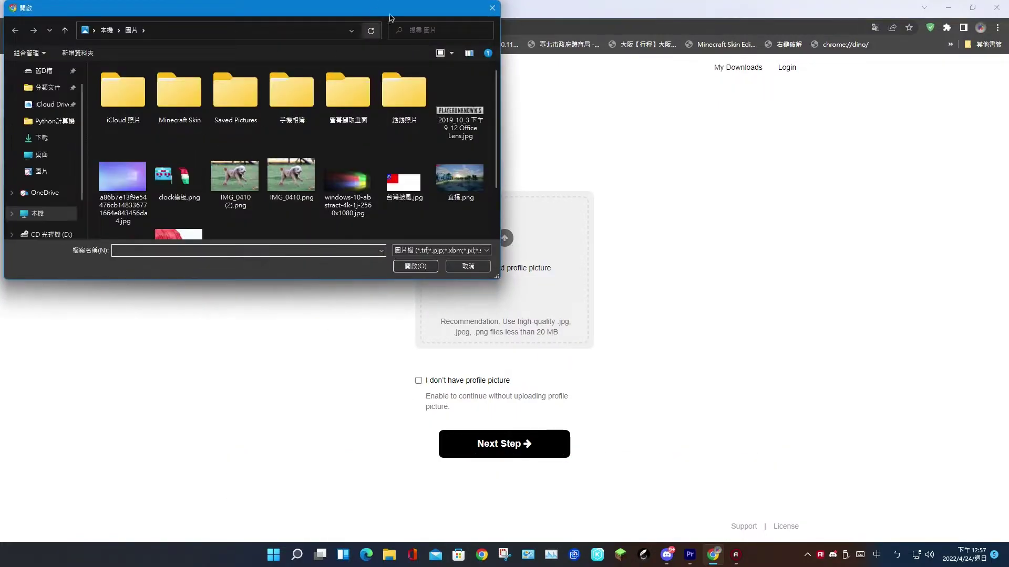
pyautogui.moveTo(389, 20); pyautogui.dragTo(449, 36)
pyautogui.scroll(-2, 294, 184)
pyautogui.doubleClick(241, 218)
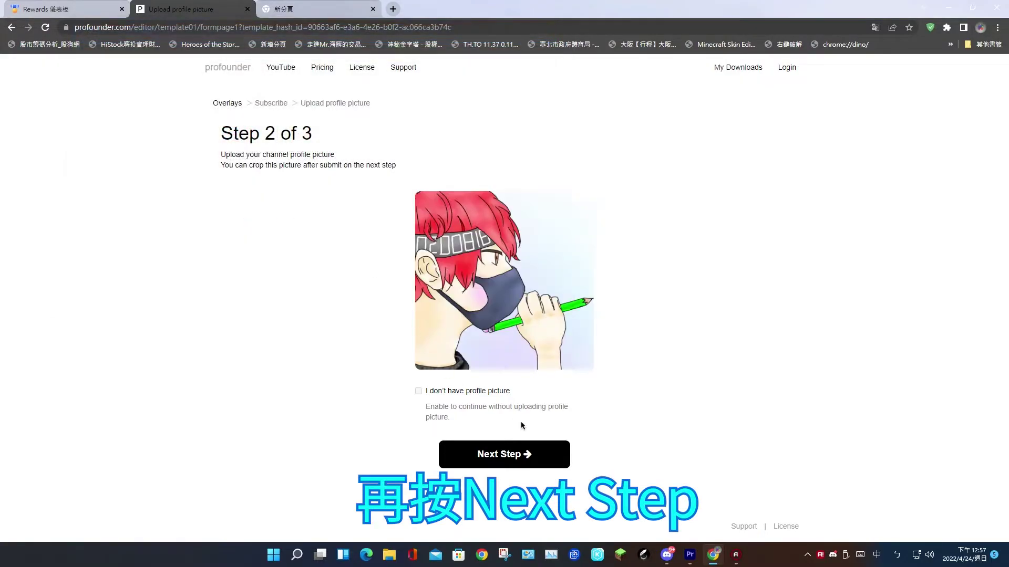
pyautogui.click(495, 461)
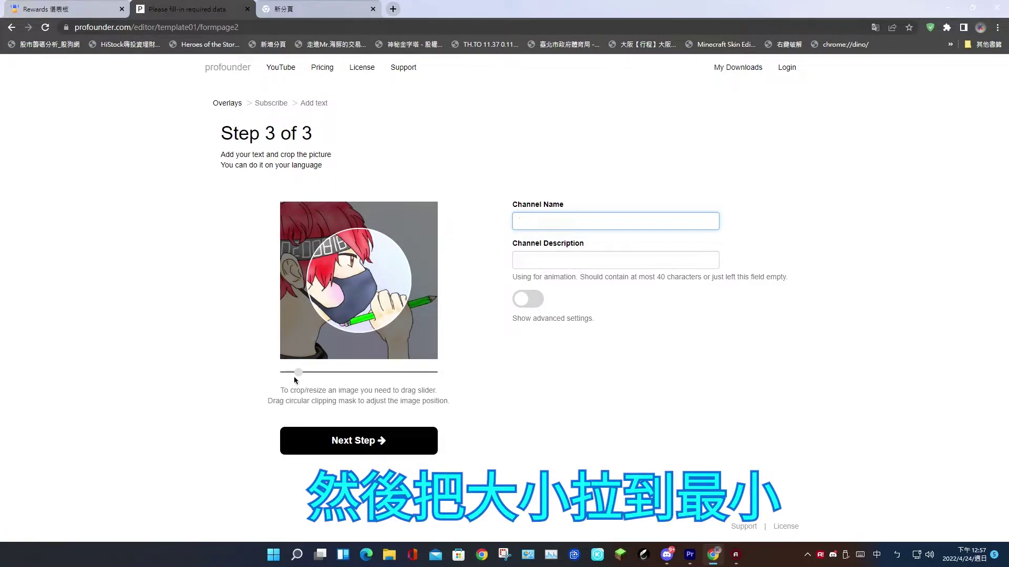
# - Scale the profile picture down to its minimum size and set the channel name to 紅紅HomeH
pyautogui.moveTo(297, 373); pyautogui.dragTo(112, 432)
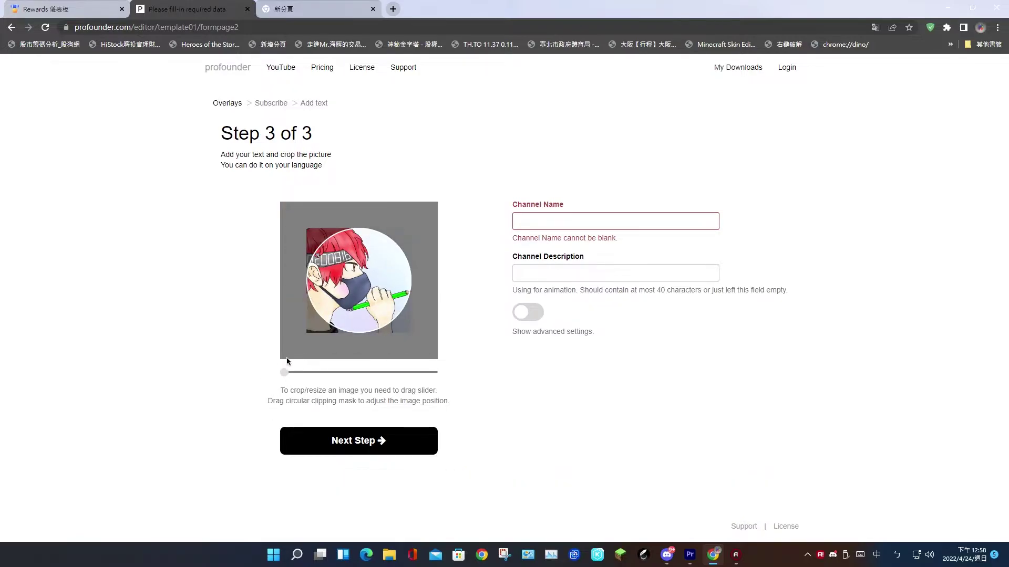
pyautogui.click(624, 225)
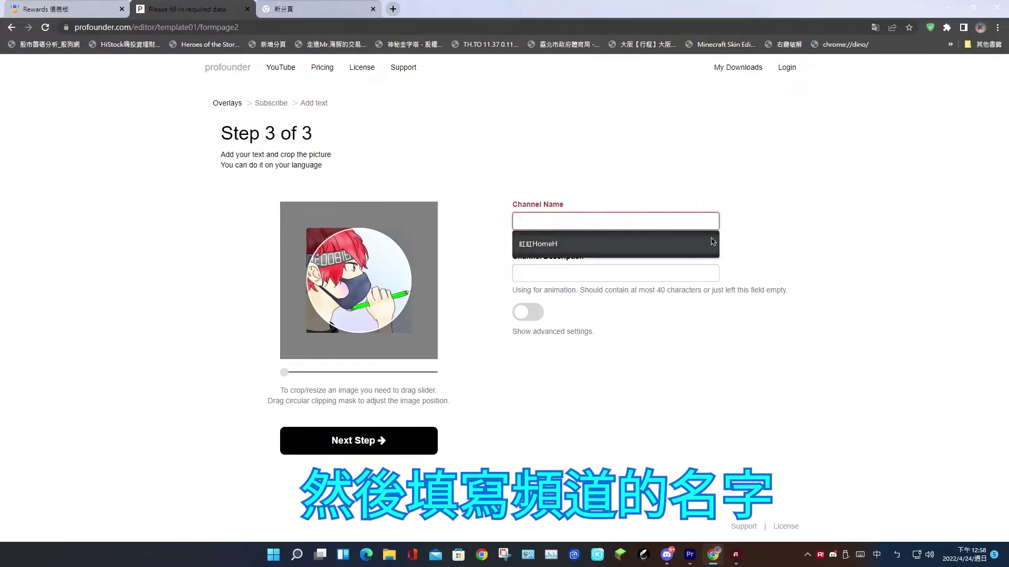
pyautogui.click(637, 255)
# - Enter "I make epic video" as the channel description and submit the form to render the animation
pyautogui.click(634, 259)
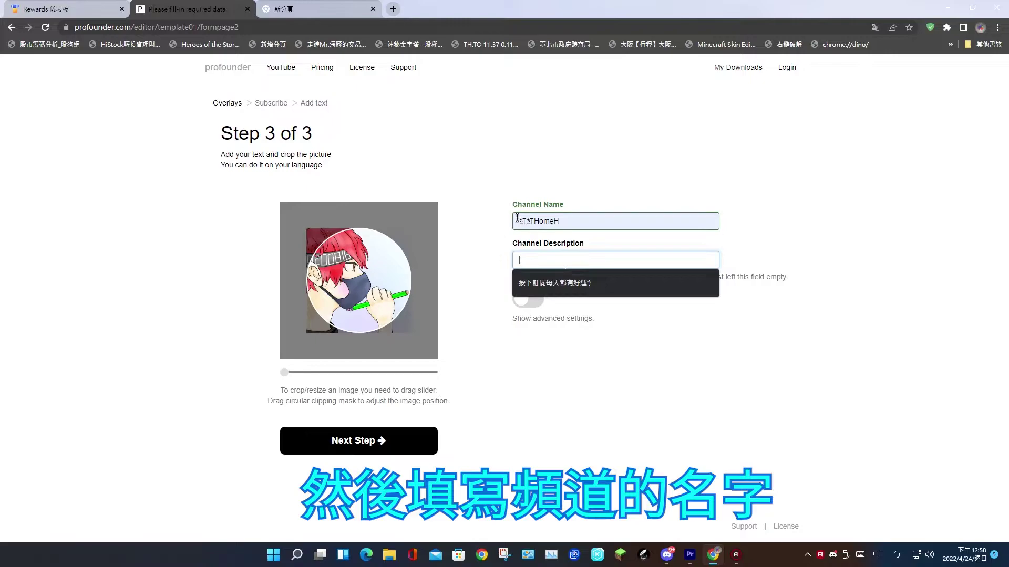
pyautogui.write('I')
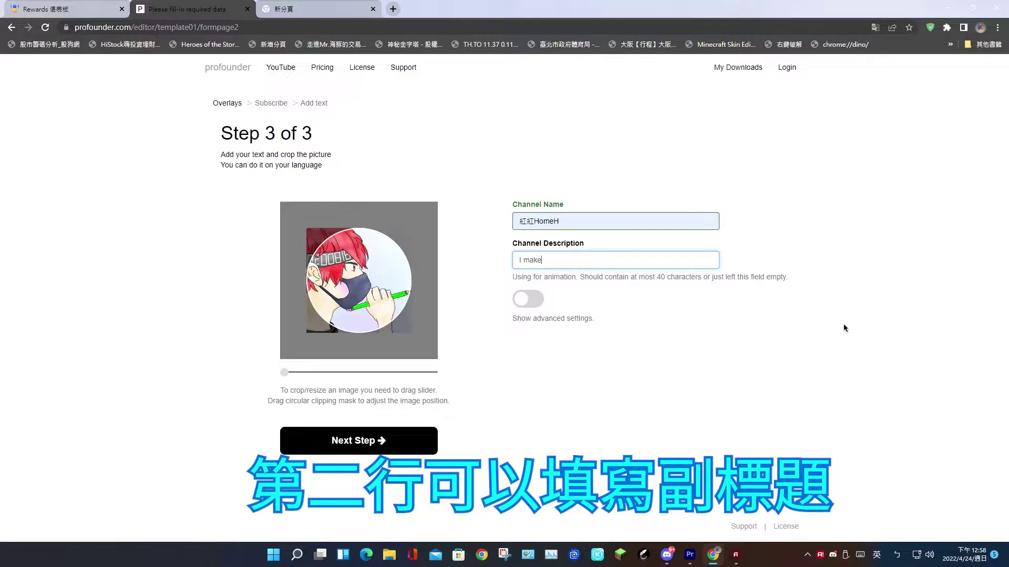
pyautogui.write('make epic vid')
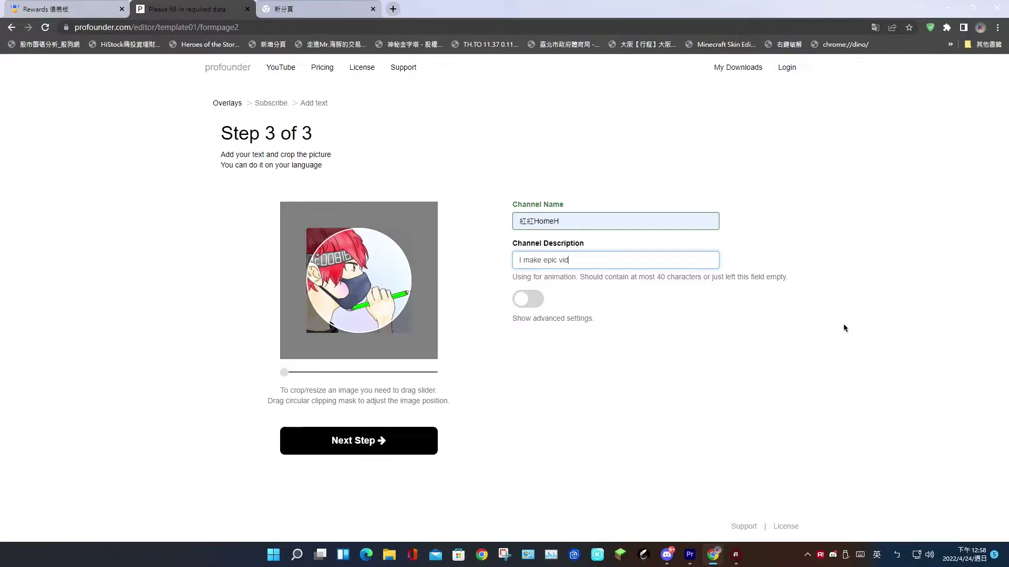
pyautogui.write('eo')
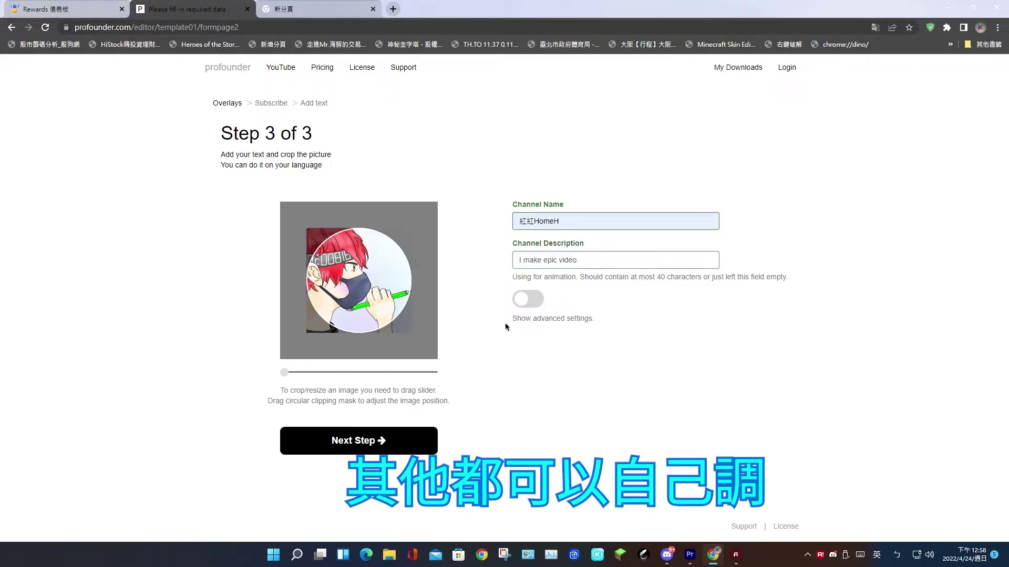
pyautogui.click(536, 299)
pyautogui.click(536, 299)
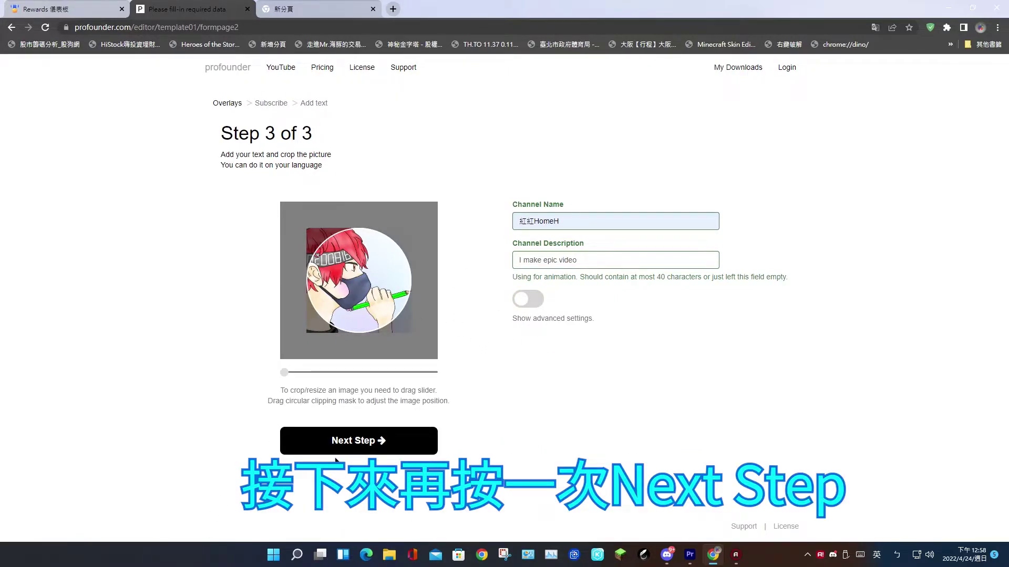
pyautogui.click(345, 453)
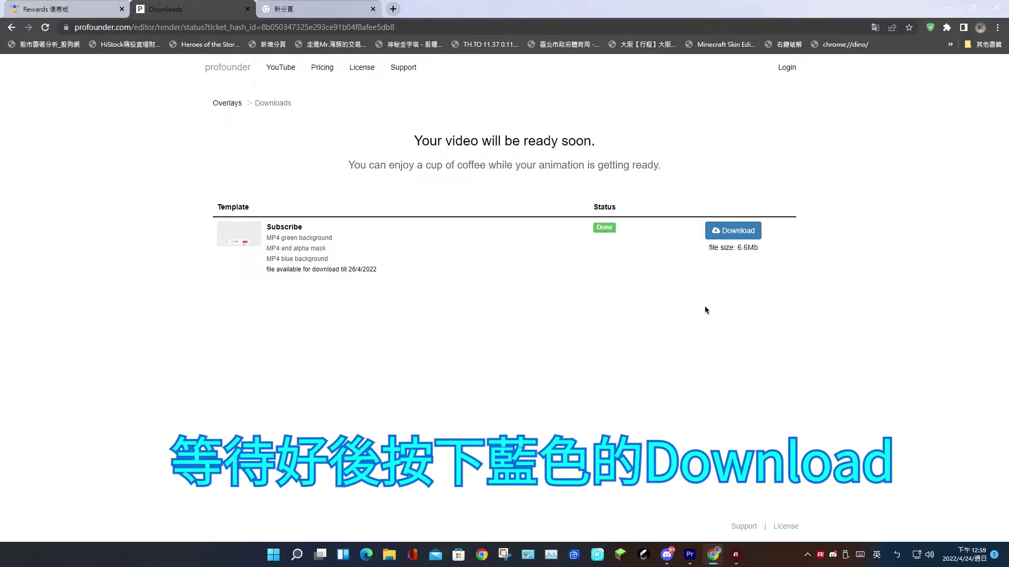
# - Download the finished Subscribe animation archive into the 影片 (Videos) folder
pyautogui.click(733, 231)
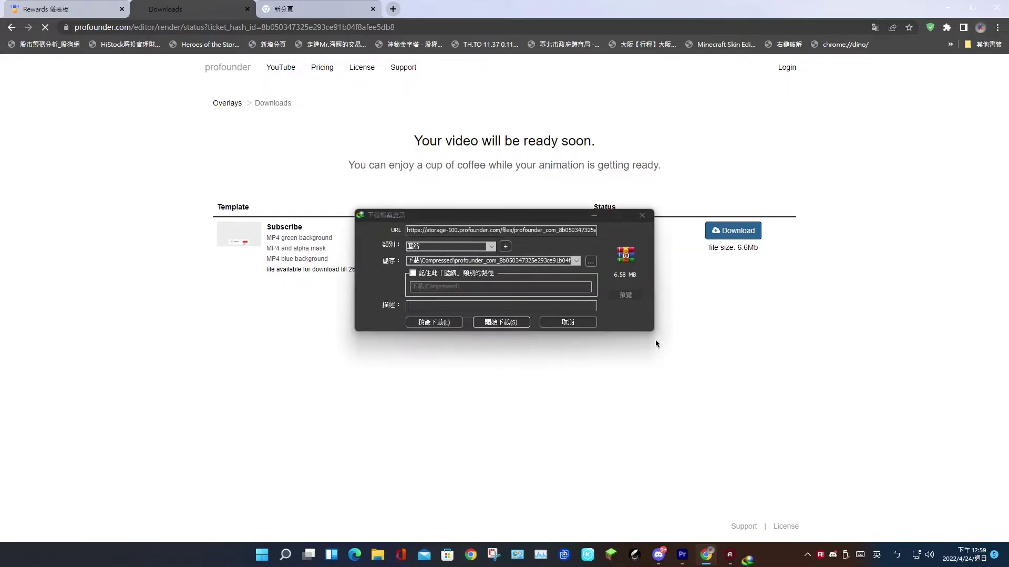
pyautogui.click(591, 260)
pyautogui.scroll(-2, 373, 309)
pyautogui.scroll(-1, 353, 292)
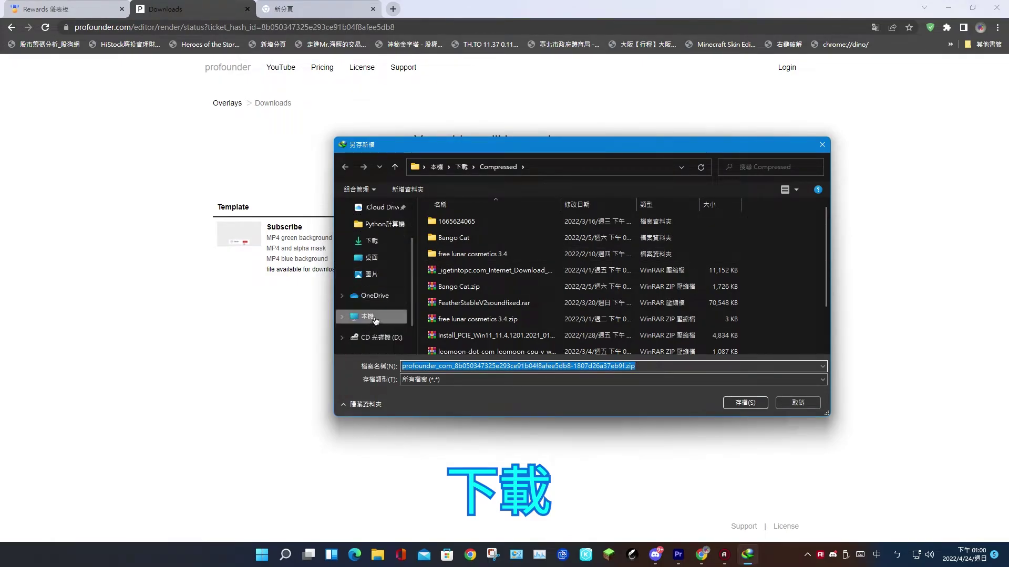
pyautogui.click(368, 316)
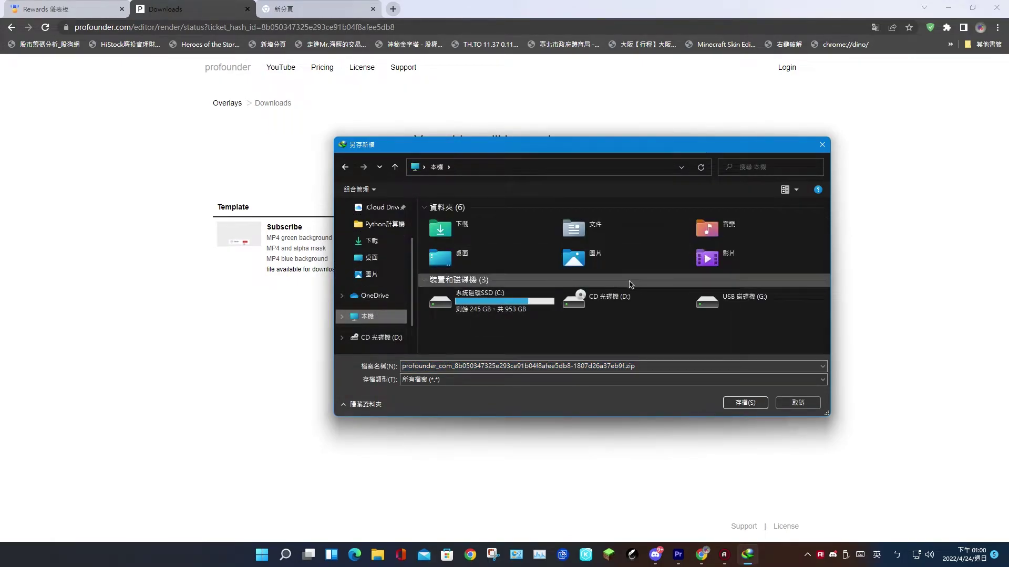
pyautogui.doubleClick(707, 257)
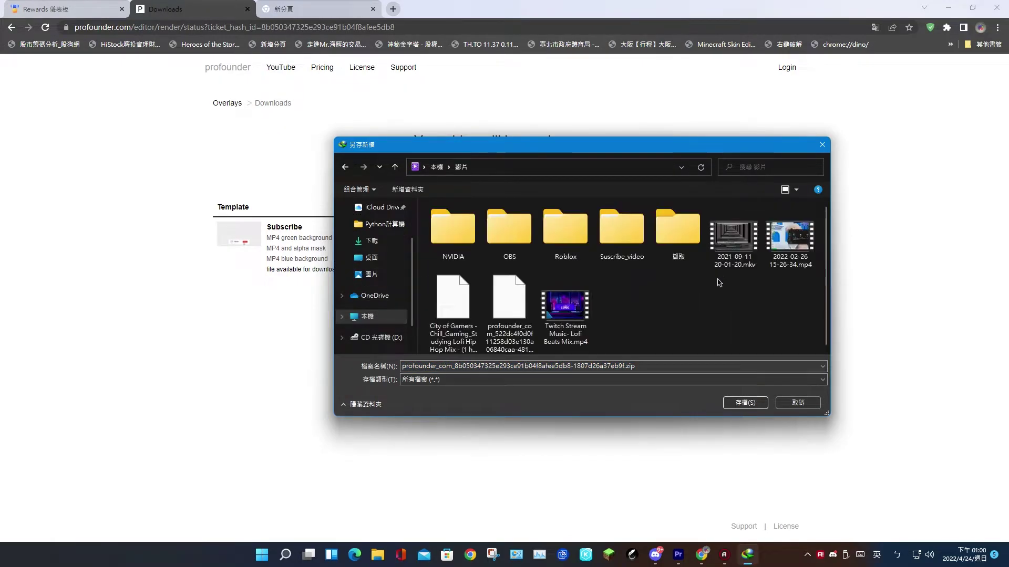
pyautogui.click(743, 404)
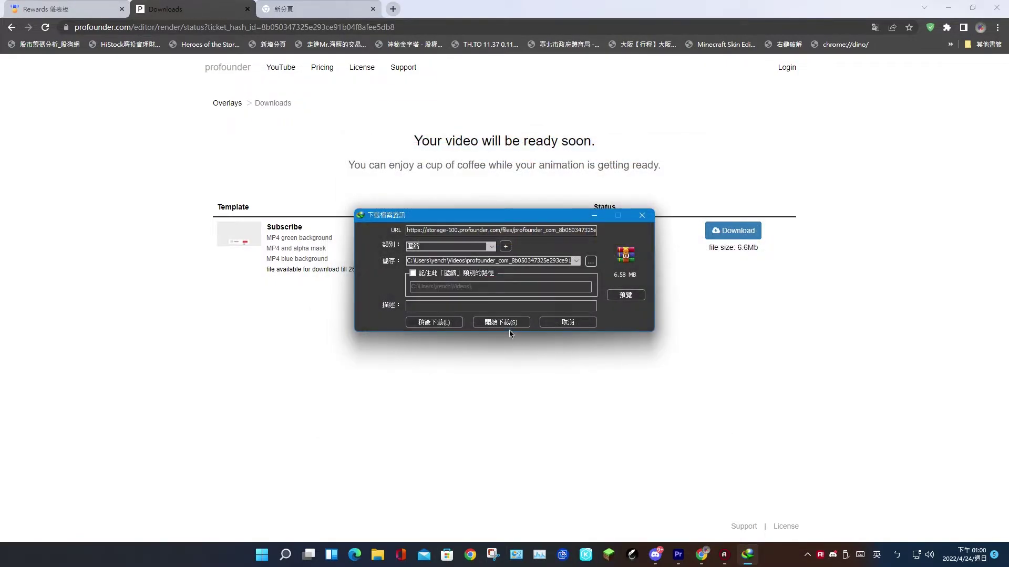
pyautogui.click(509, 321)
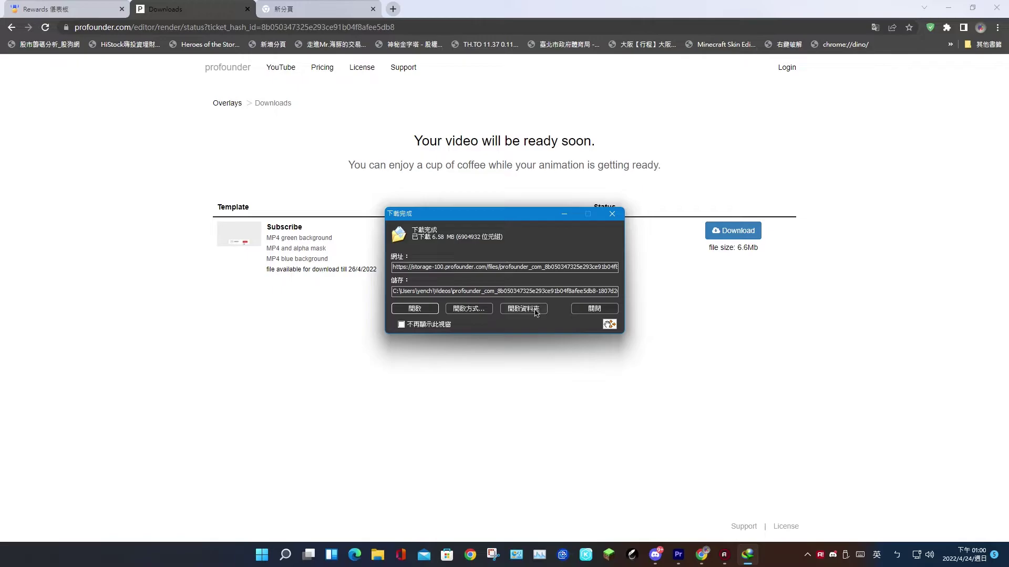
# - Show the downloaded archive in its folder and extract its Footage folder into 影片 (Videos)
pyautogui.click(535, 310)
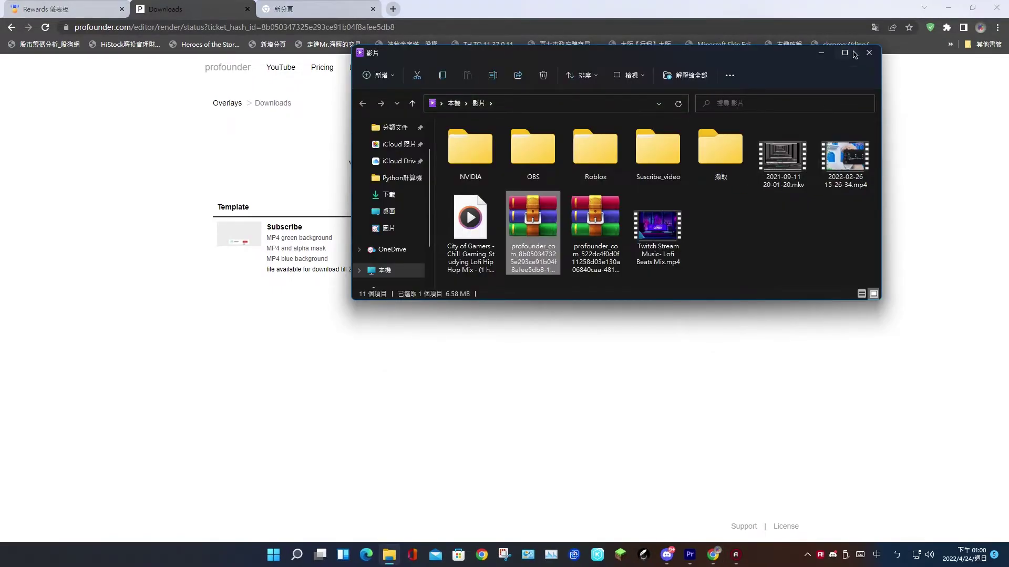
pyautogui.click(852, 53)
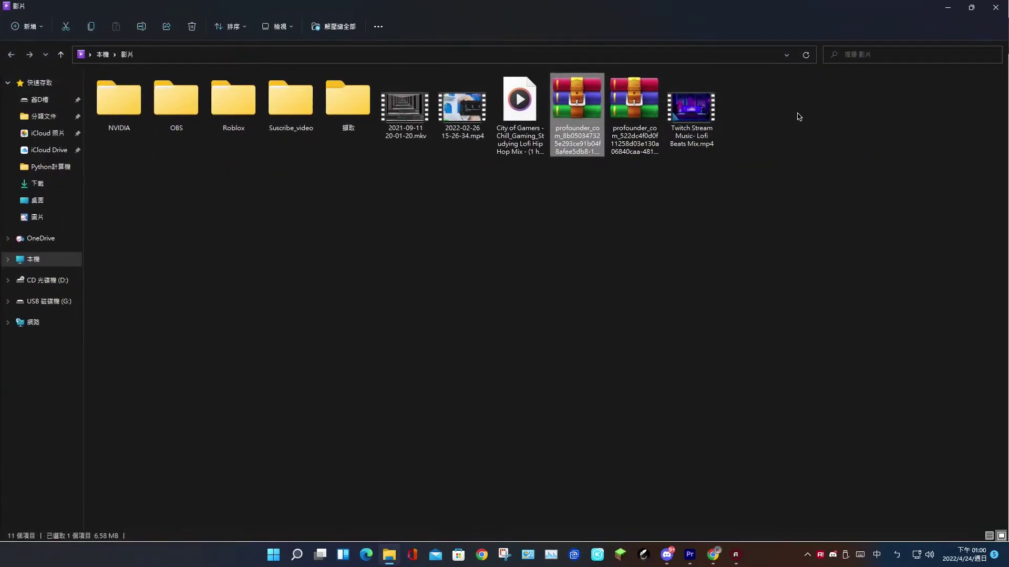
pyautogui.doubleClick(575, 123)
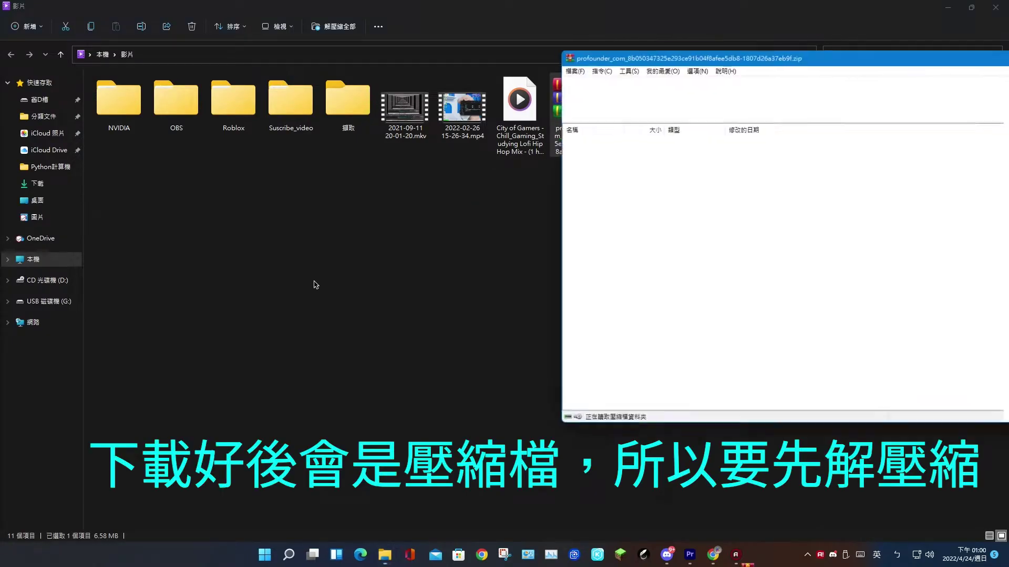
pyautogui.click(597, 235)
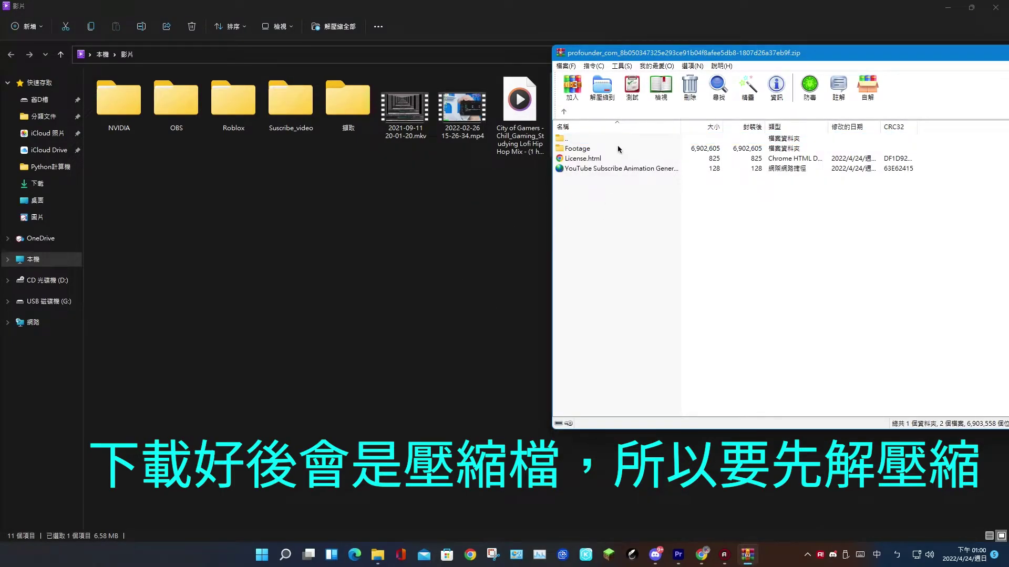
pyautogui.click(619, 150)
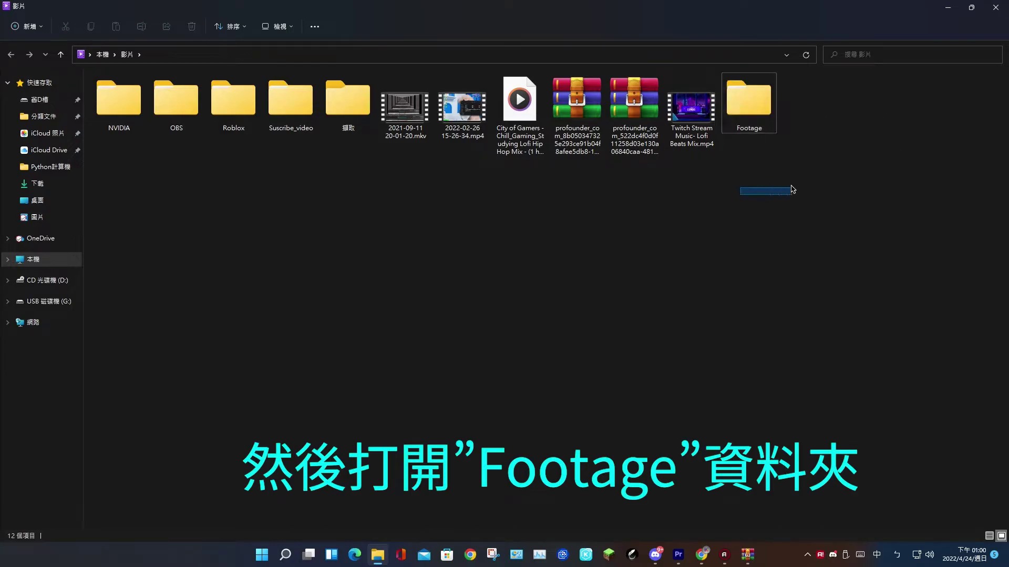
# - Open the MP4 blue background folder inside Footage with large file icons, and close the archive window
pyautogui.doubleClick(749, 105)
pyautogui.keyDown('ctrl'); pyautogui.scroll(3, 115, 225); pyautogui.keyUp('ctrl')
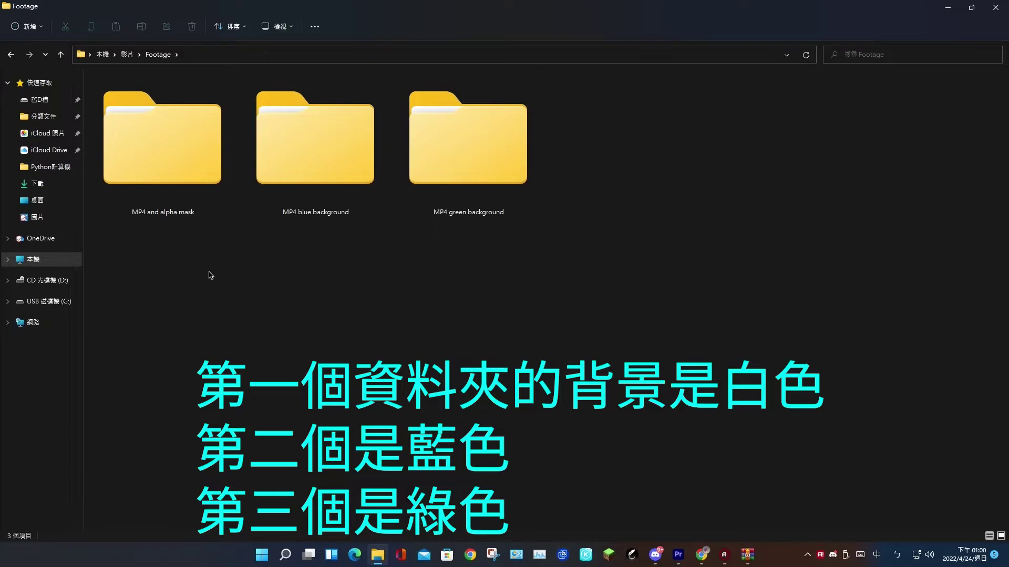
pyautogui.click(312, 196)
pyautogui.doubleClick(312, 197)
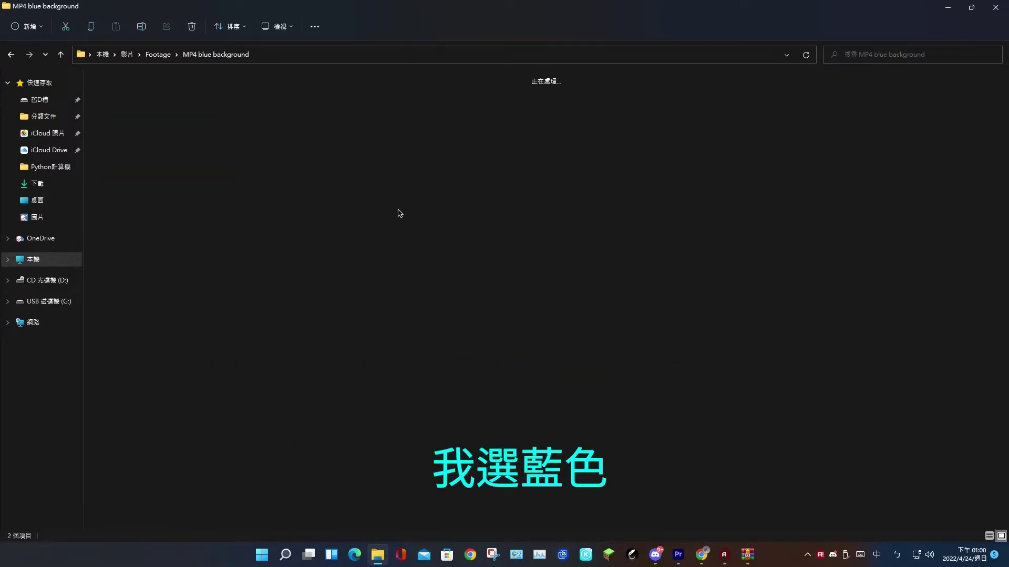
pyautogui.keyDown('ctrl'); pyautogui.scroll(5, 243, 302); pyautogui.keyUp('ctrl')
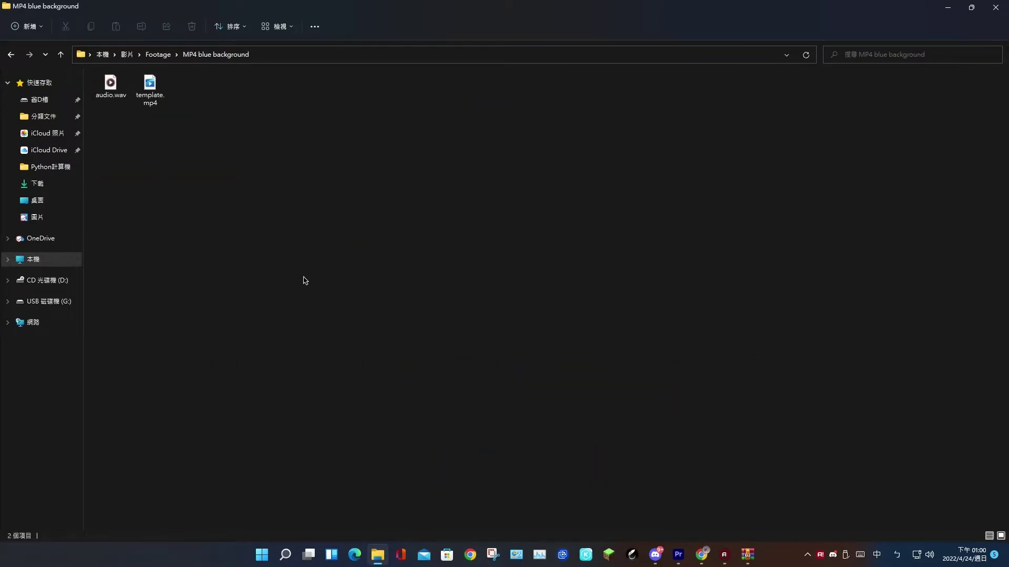
pyautogui.click(158, 137)
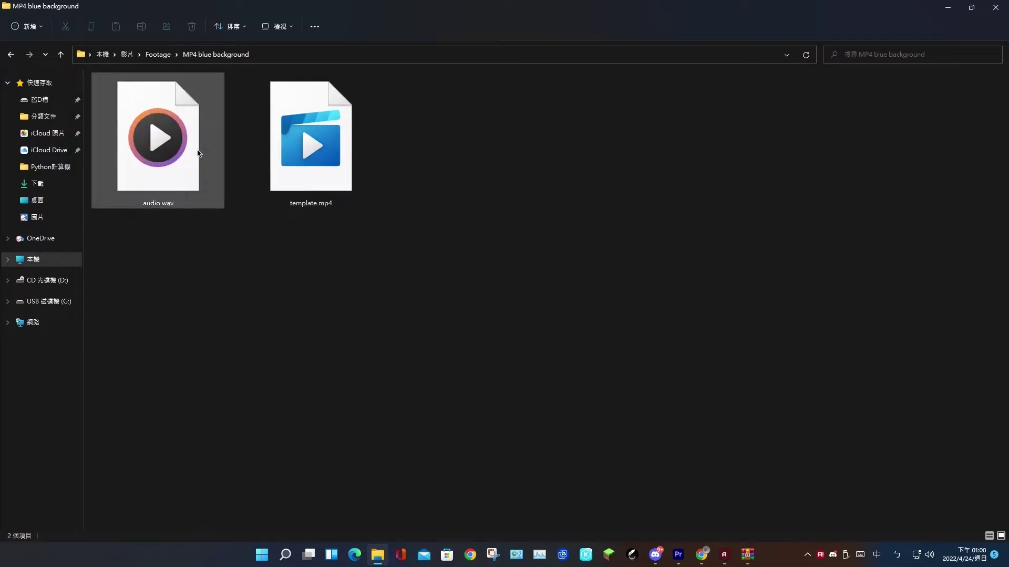
pyautogui.click(310, 142)
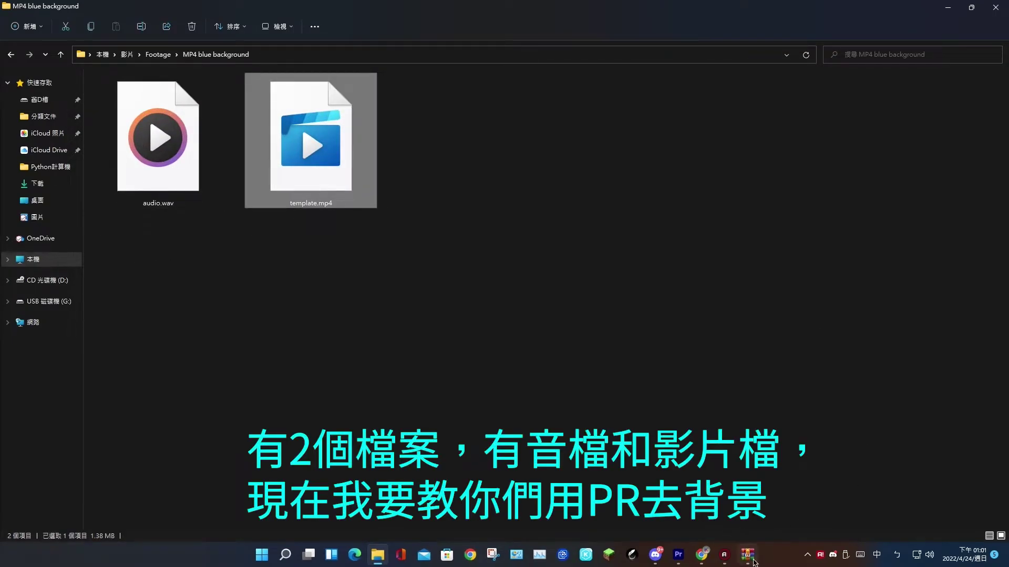
pyautogui.moveTo(748, 556)
pyautogui.click(791, 465)
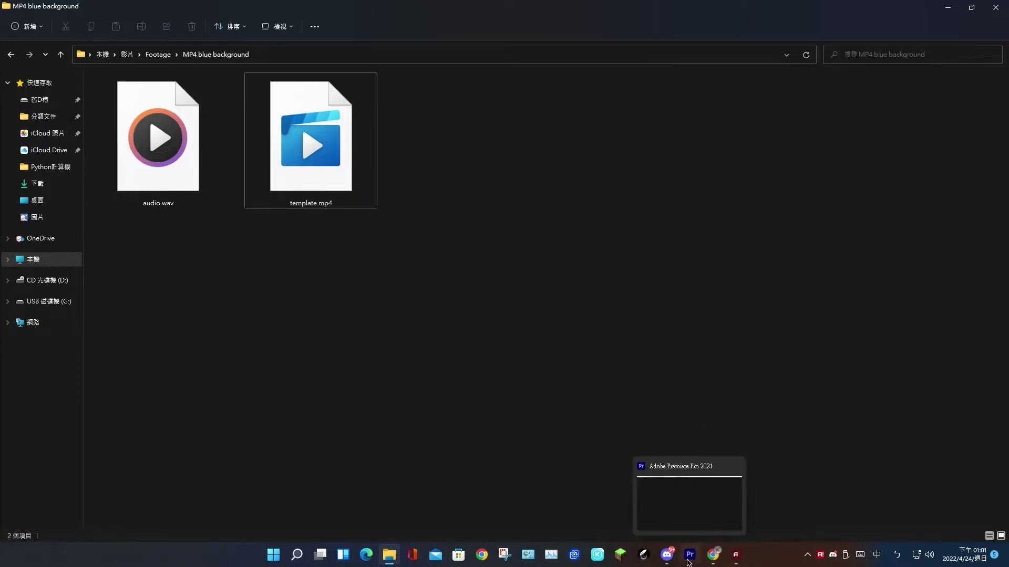
# - Switch to Premiere Pro and create a new project named test, overwriting the existing project of that name
pyautogui.click(686, 497)
pyautogui.click(569, 270)
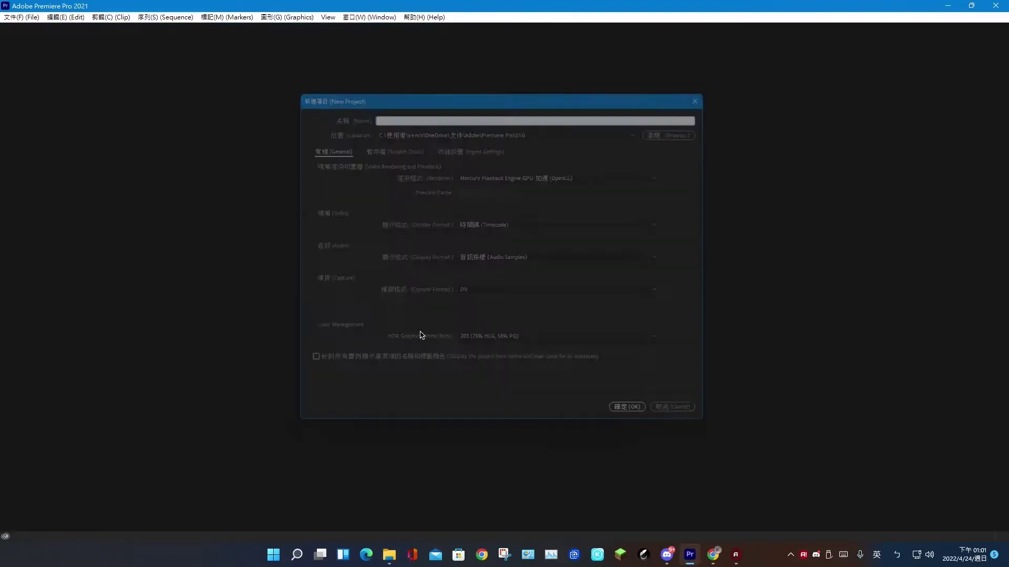
pyautogui.press('shift')
pyautogui.write('ㄅ')
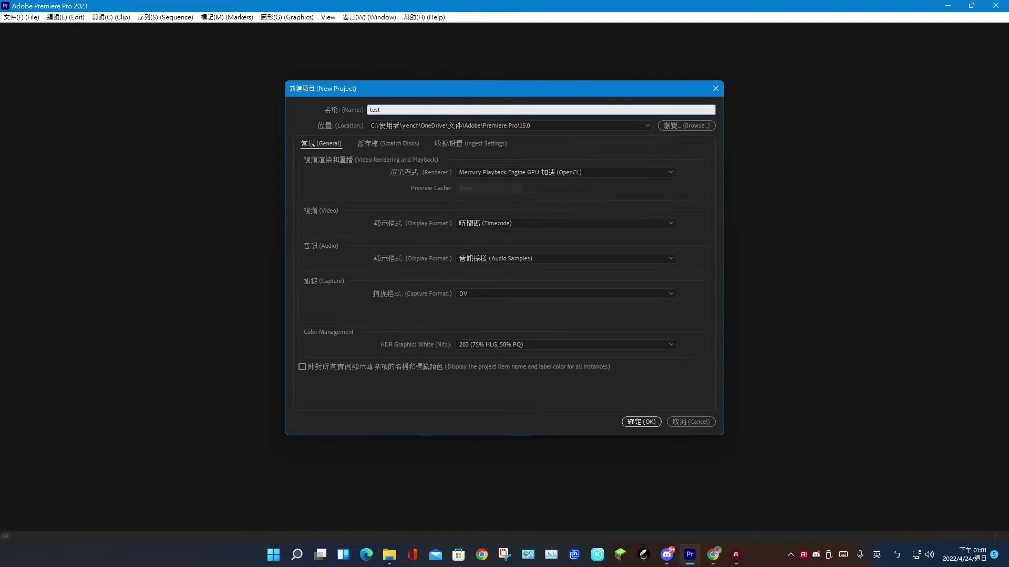
pyautogui.press('Return')
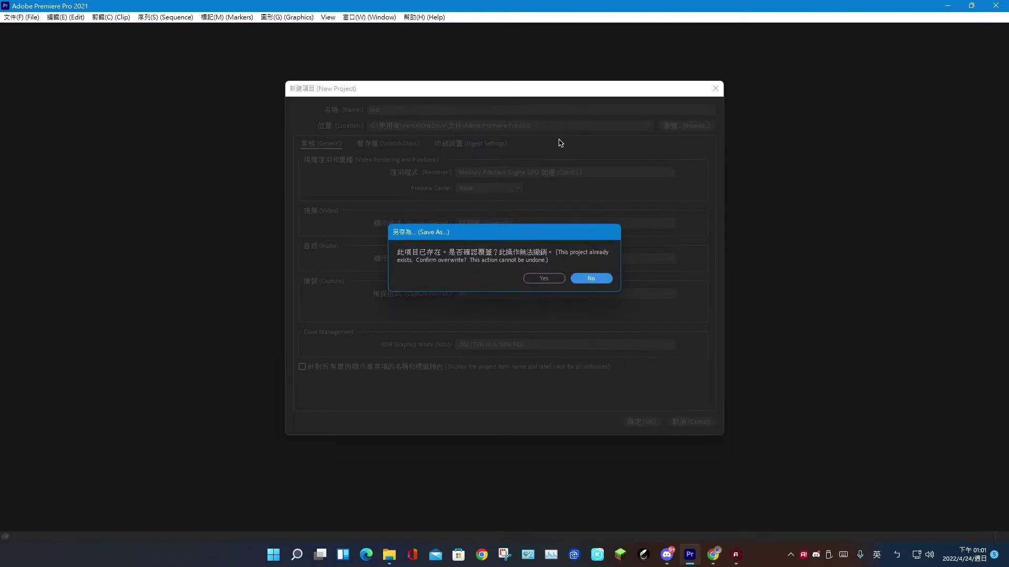
pyautogui.click(551, 279)
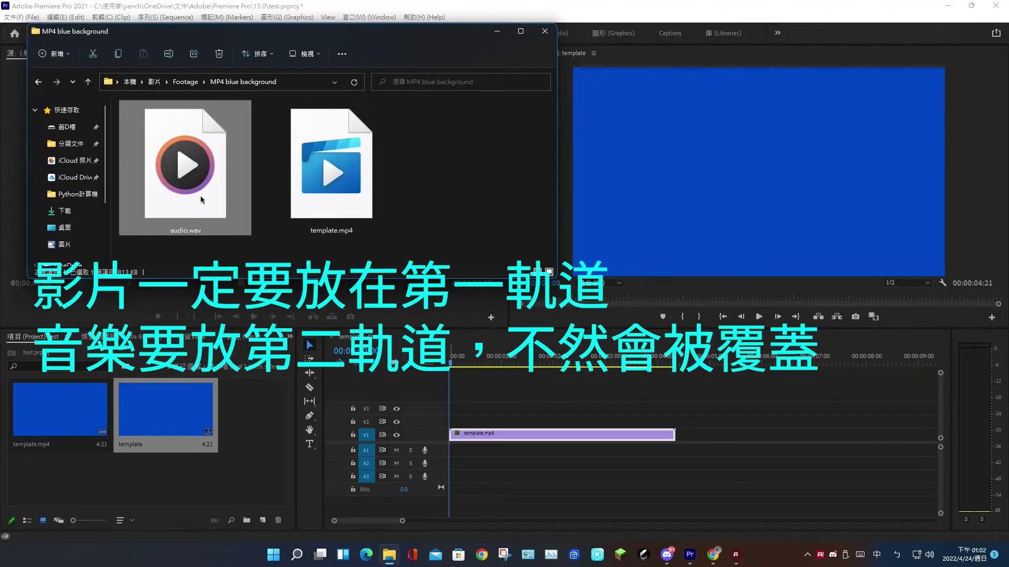
# - Place audio.wav at the start of audio track A1 beneath the template.mp4 clip and preview the sequence
pyautogui.moveTo(216, 173); pyautogui.dragTo(450, 454)
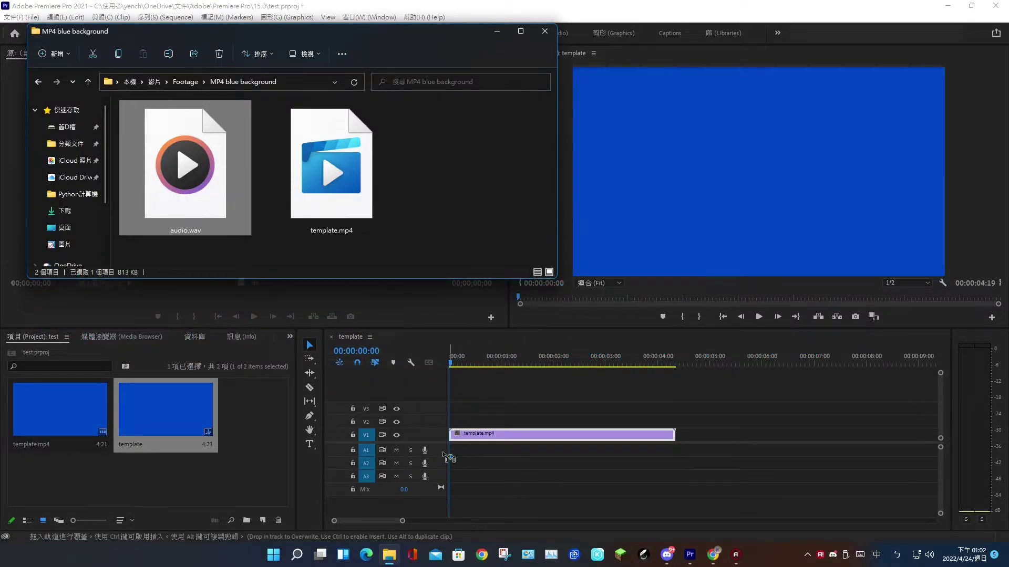
pyautogui.click(542, 482)
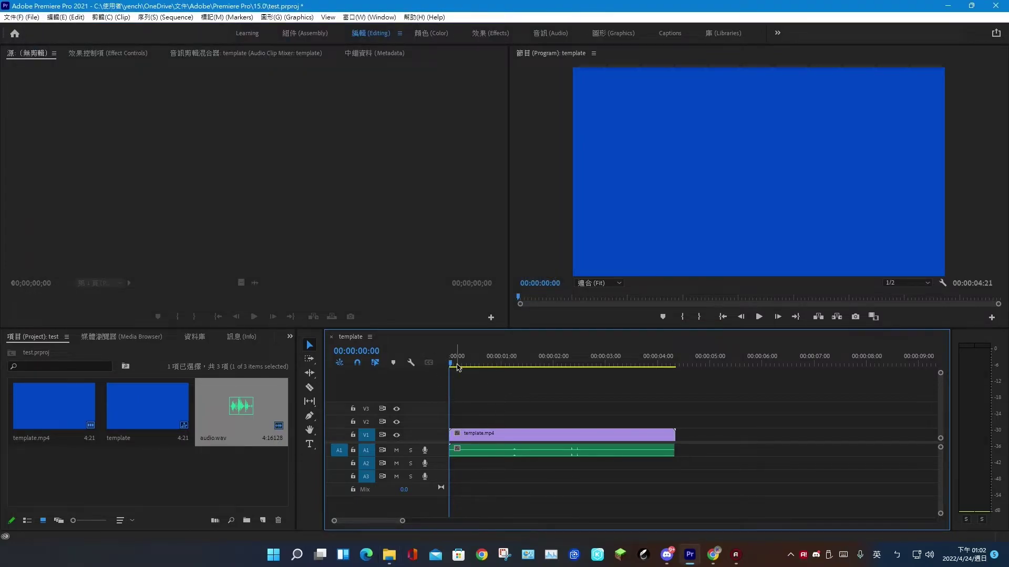
pyautogui.click(755, 312)
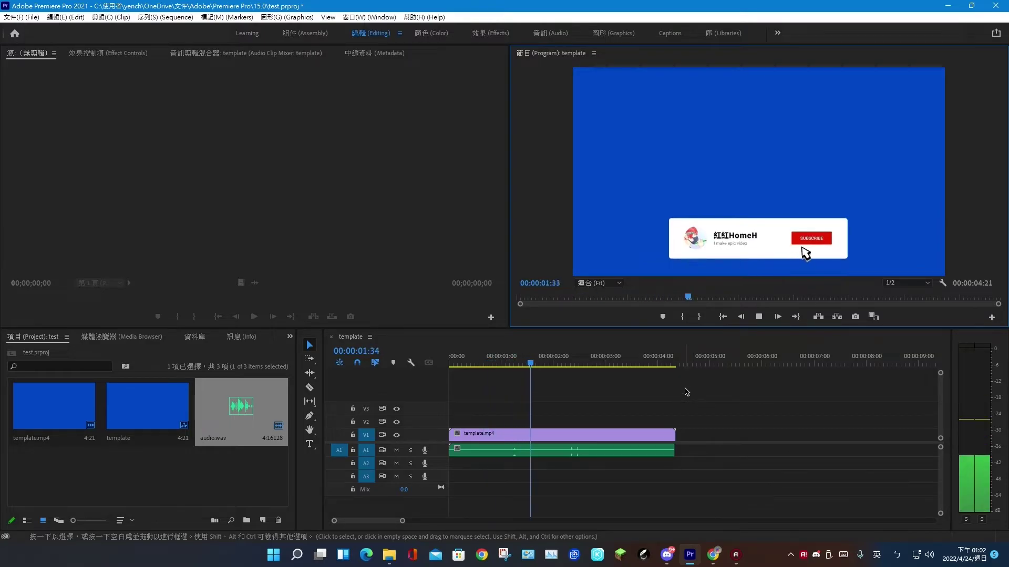
pyautogui.click(758, 316)
pyautogui.click(657, 364)
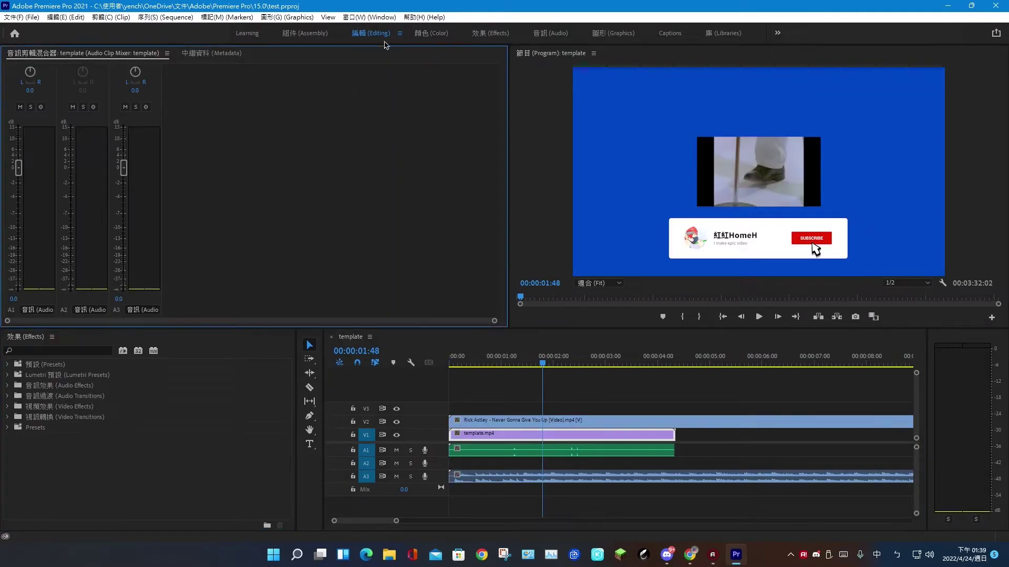
# - Show the Effect Controls for the template.mp4 clip and make the Effects panel active
pyautogui.click(369, 17)
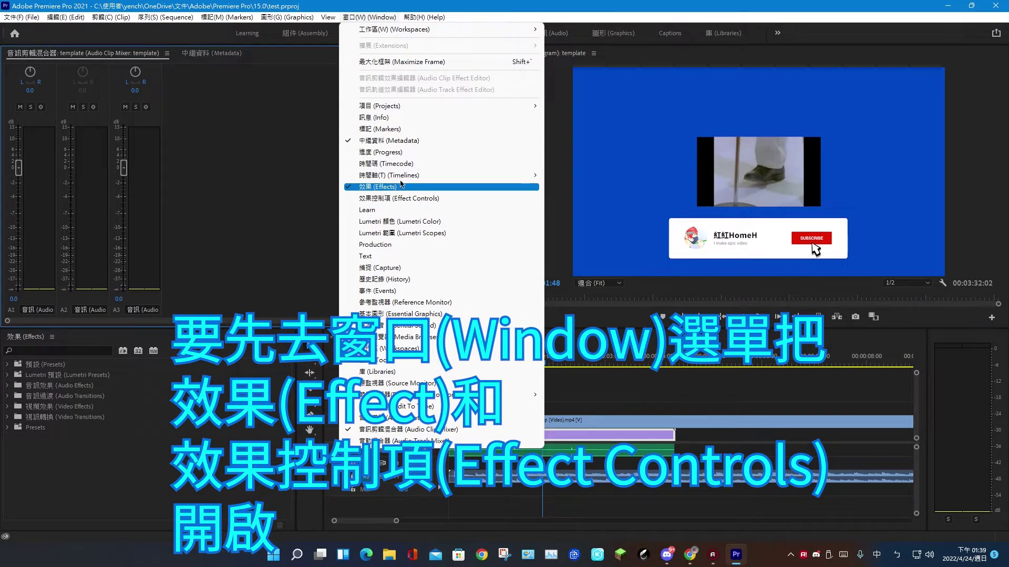
pyautogui.click(383, 198)
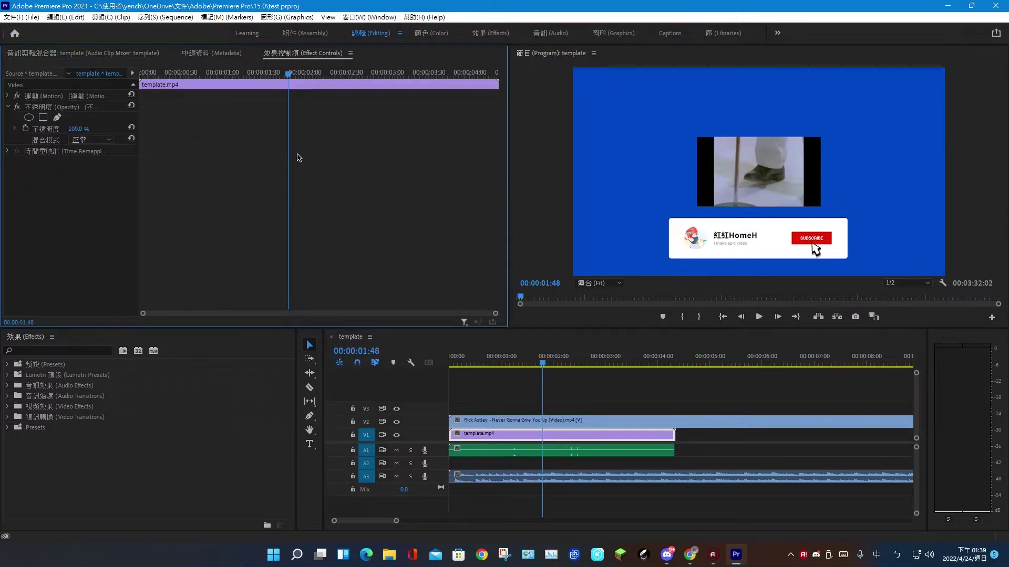
pyautogui.click(20, 449)
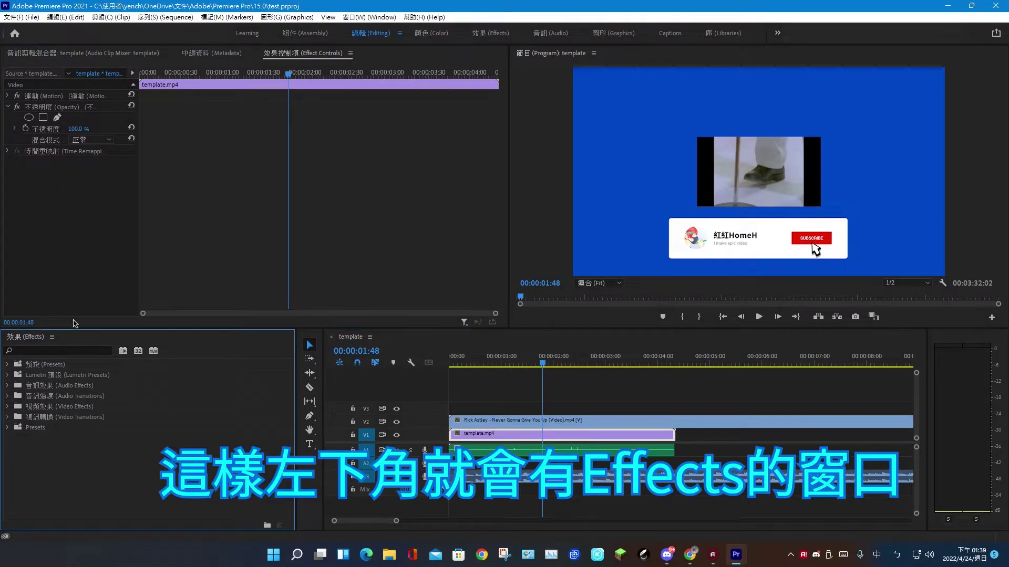
# - Search the effects for "color" and collapse the Video Effects subfolders from Image Control through Color Correction
pyautogui.click(59, 351)
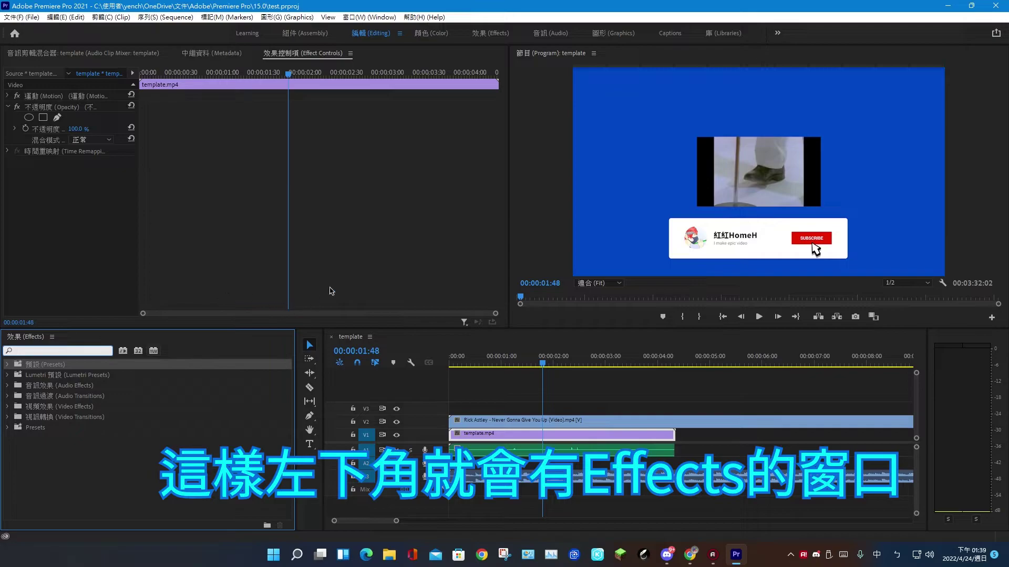
pyautogui.write('color')
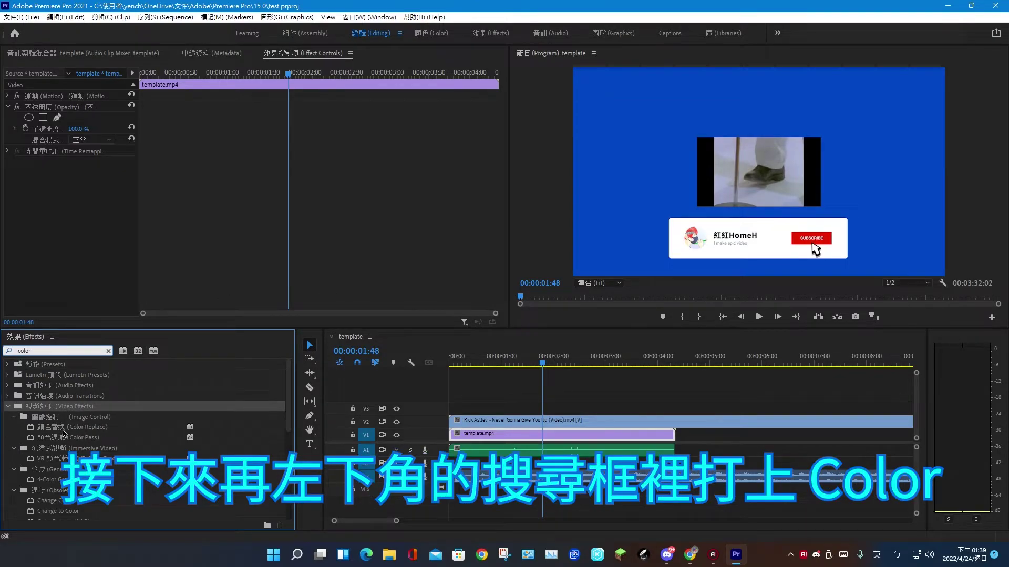
pyautogui.click(9, 407)
pyautogui.click(9, 408)
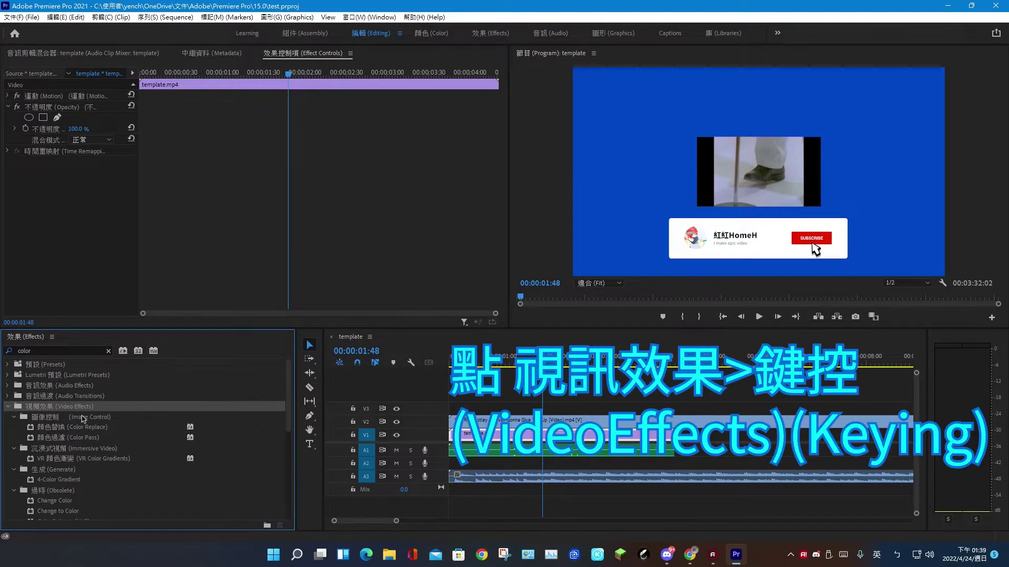
pyautogui.scroll(-4, 79, 425)
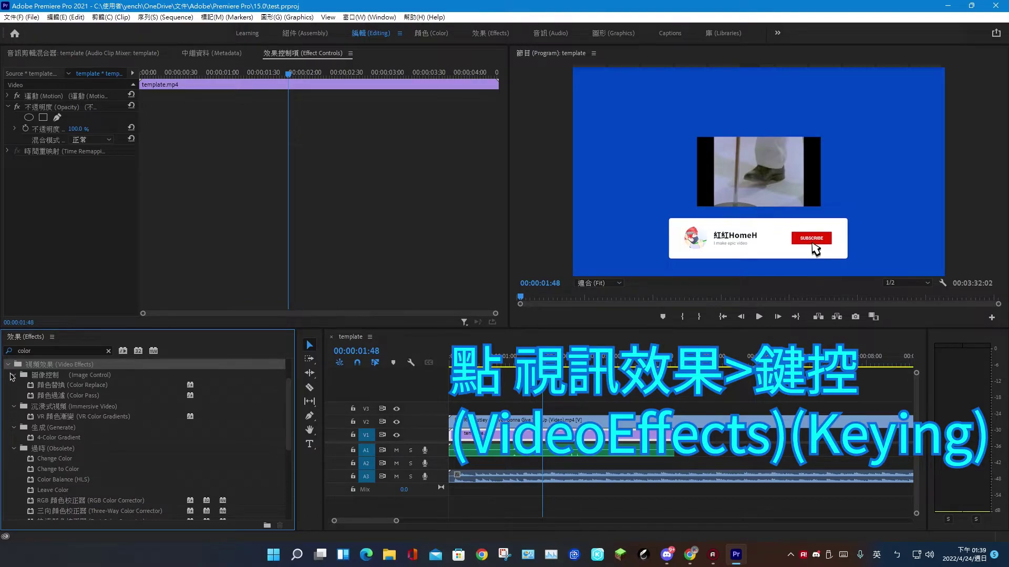
pyautogui.click(14, 375)
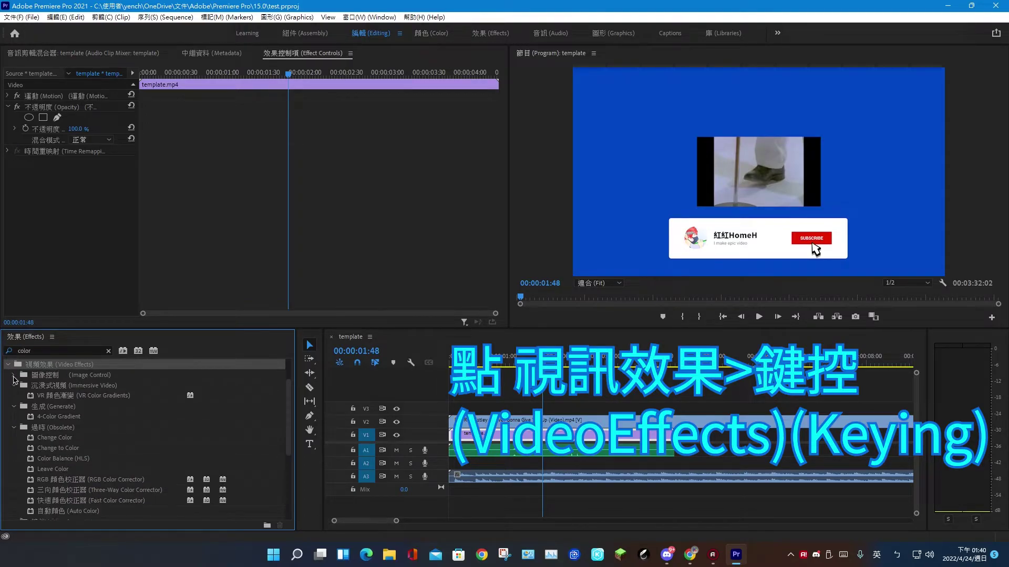
pyautogui.click(14, 386)
pyautogui.click(14, 396)
pyautogui.click(14, 406)
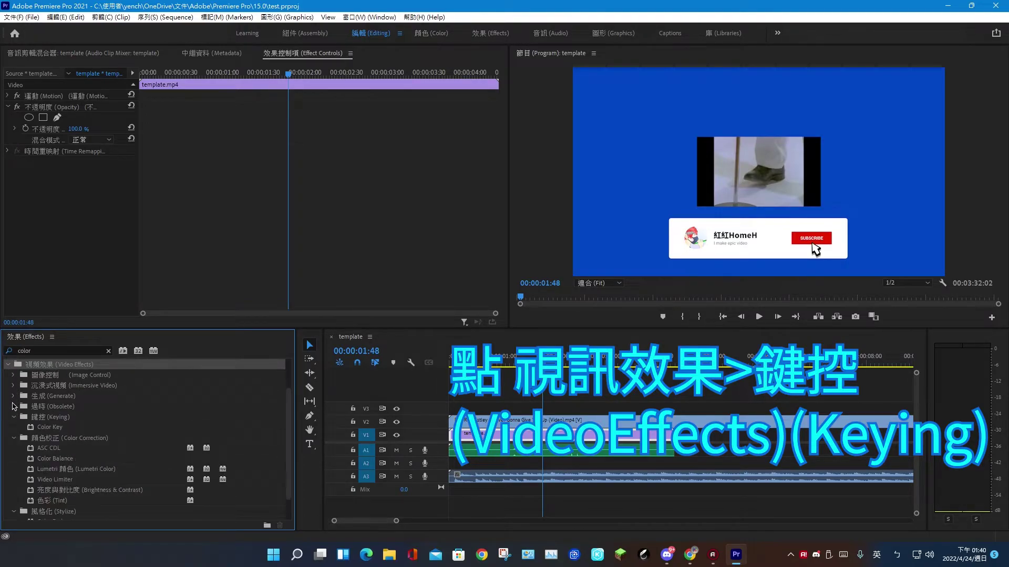
pyautogui.click(14, 438)
pyautogui.click(14, 417)
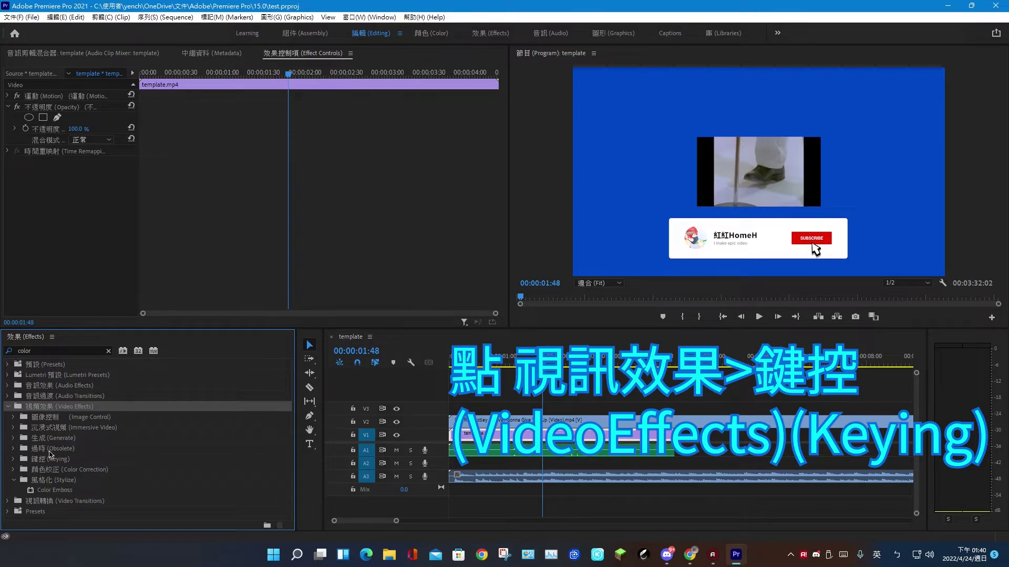
# - Apply the Color Key effect from the Keying folder to the template.mp4 clip on track V1
pyautogui.click(14, 459)
pyautogui.click(50, 463)
pyautogui.moveTo(194, 474); pyautogui.dragTo(454, 434)
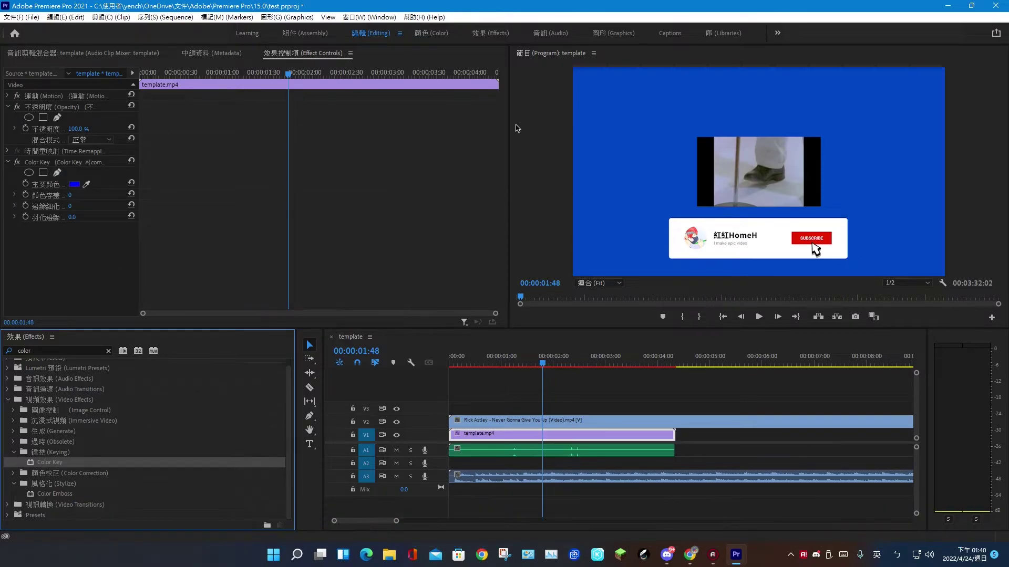
# - Sample the blue background as the Color Key's key color and play the sequence from its start
pyautogui.click(87, 185)
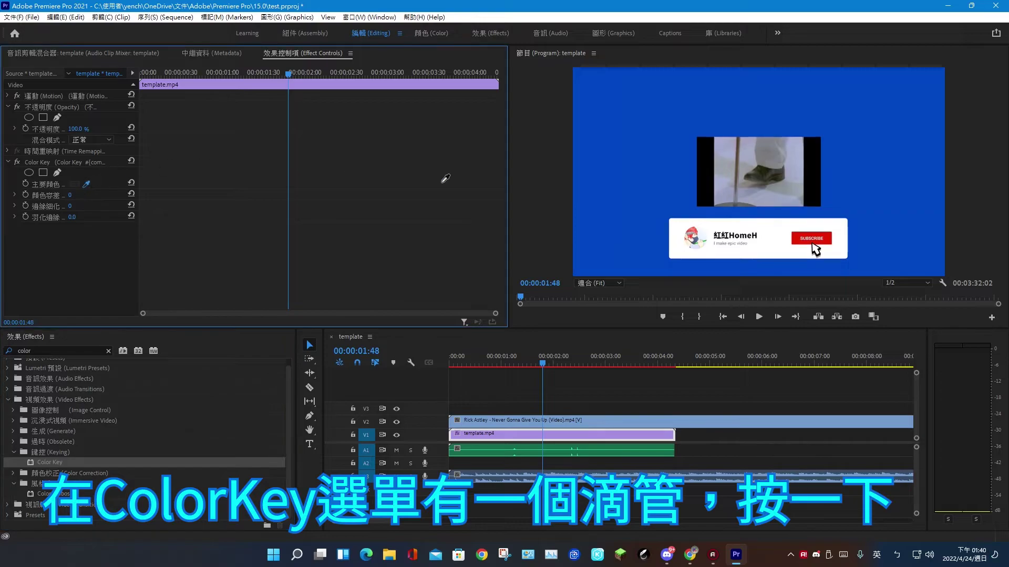
pyautogui.click(666, 138)
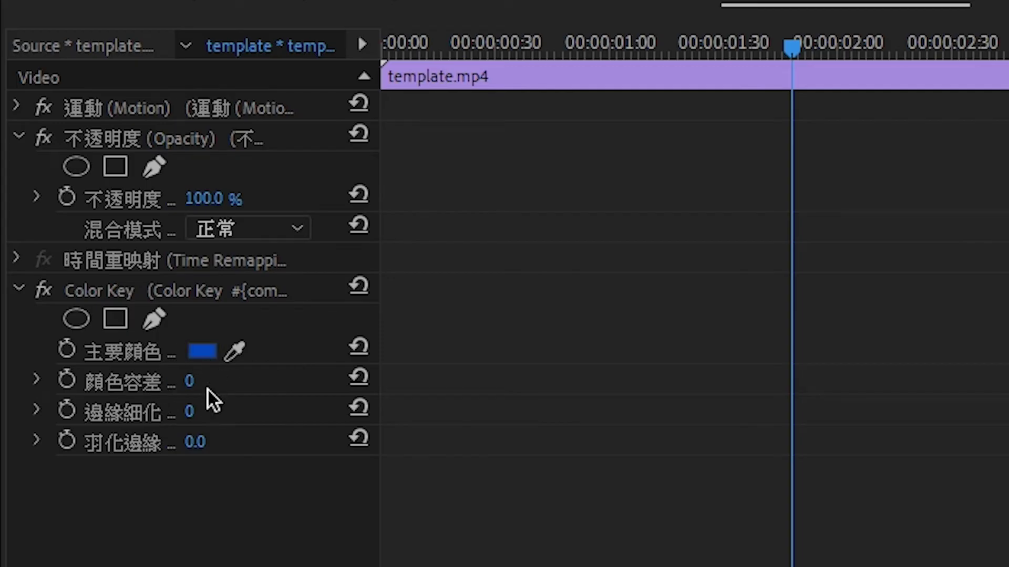
pyautogui.moveTo(190, 382); pyautogui.dragTo(190, 382)
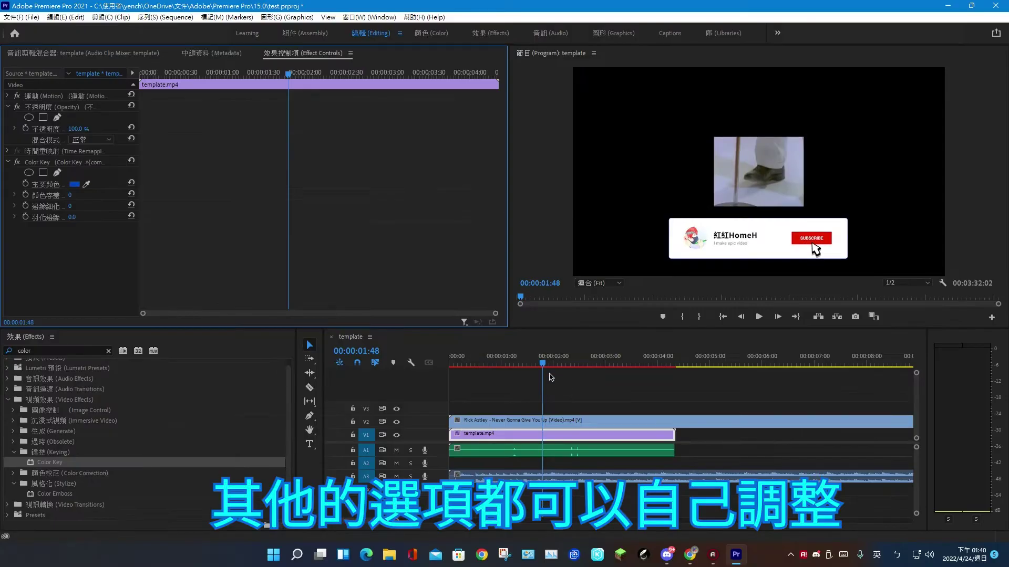
pyautogui.press('Home')
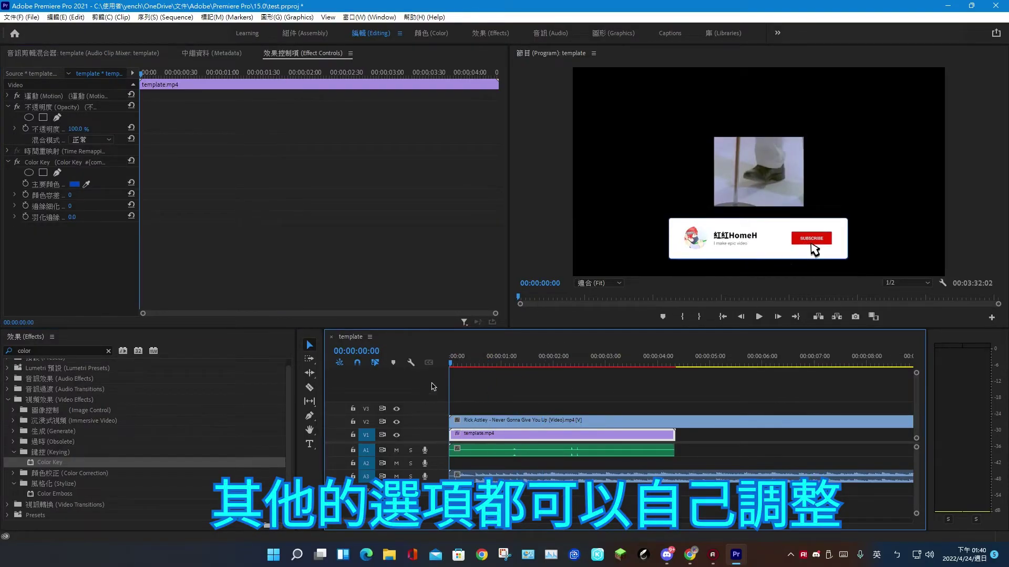
pyautogui.click(759, 317)
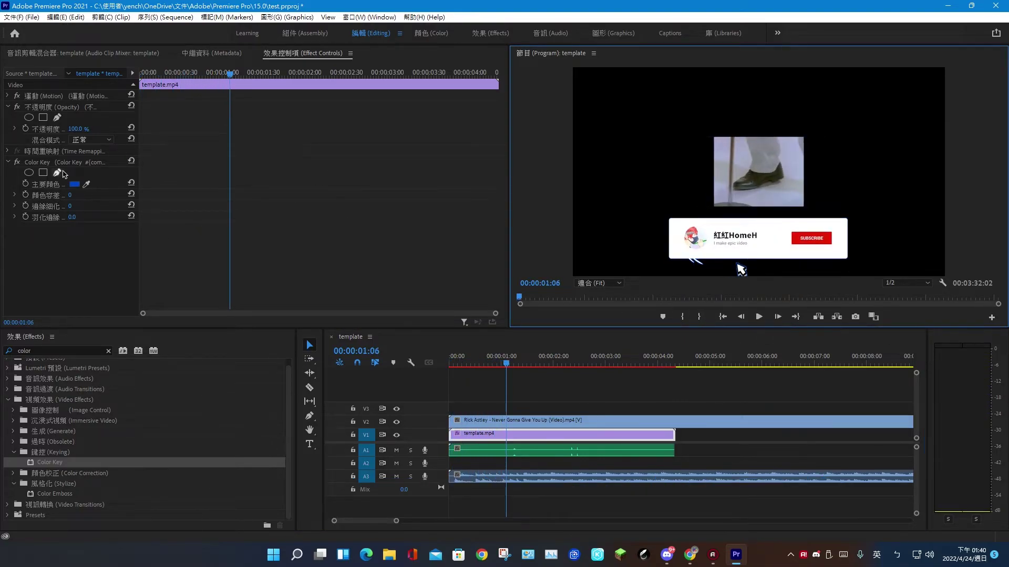
# - Set the Color Key's color tolerance to 50 and its edge thin to 1
pyautogui.moveTo(70, 195); pyautogui.dragTo(89, 196)
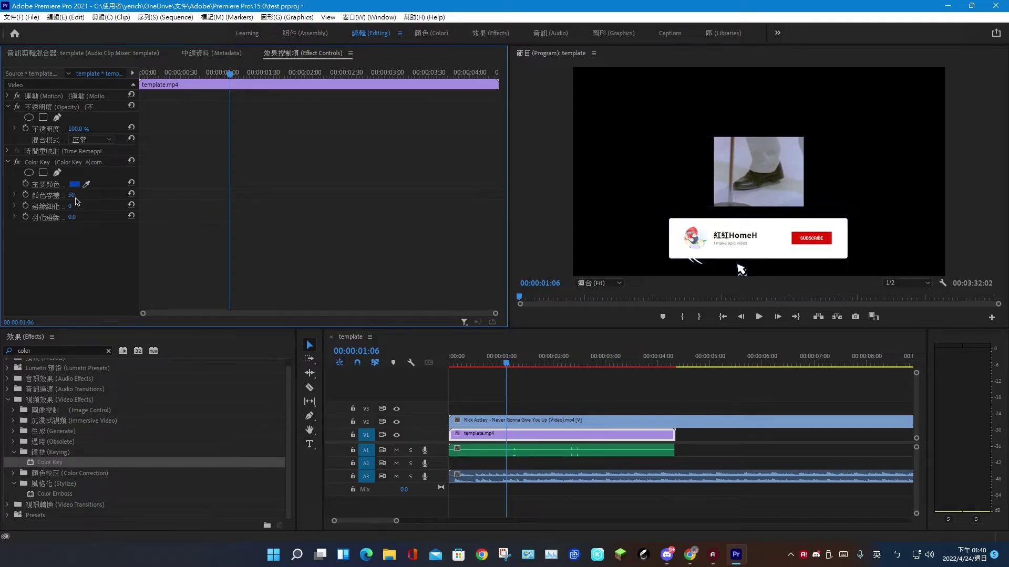
pyautogui.click(71, 206)
pyautogui.press('Return')
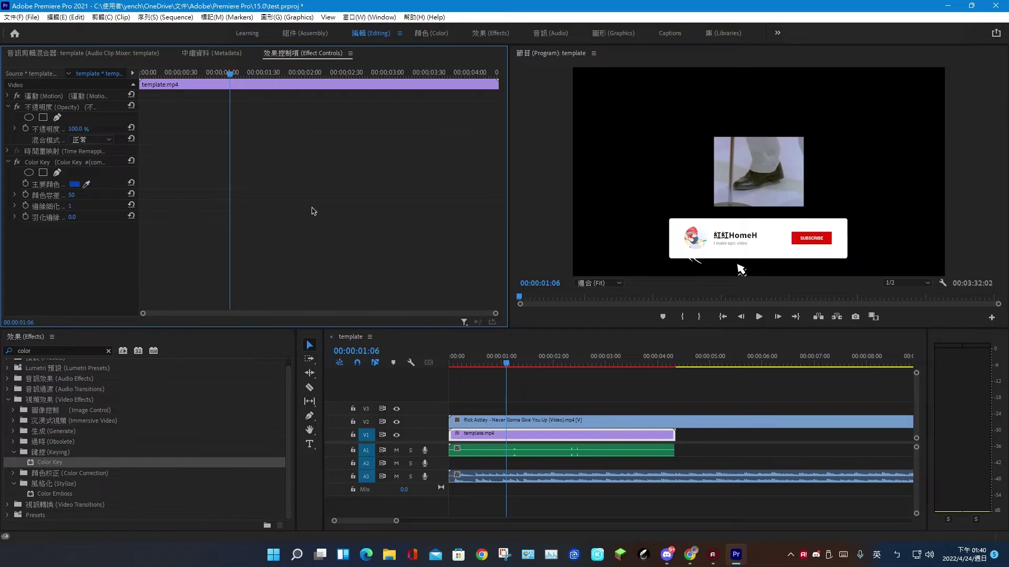